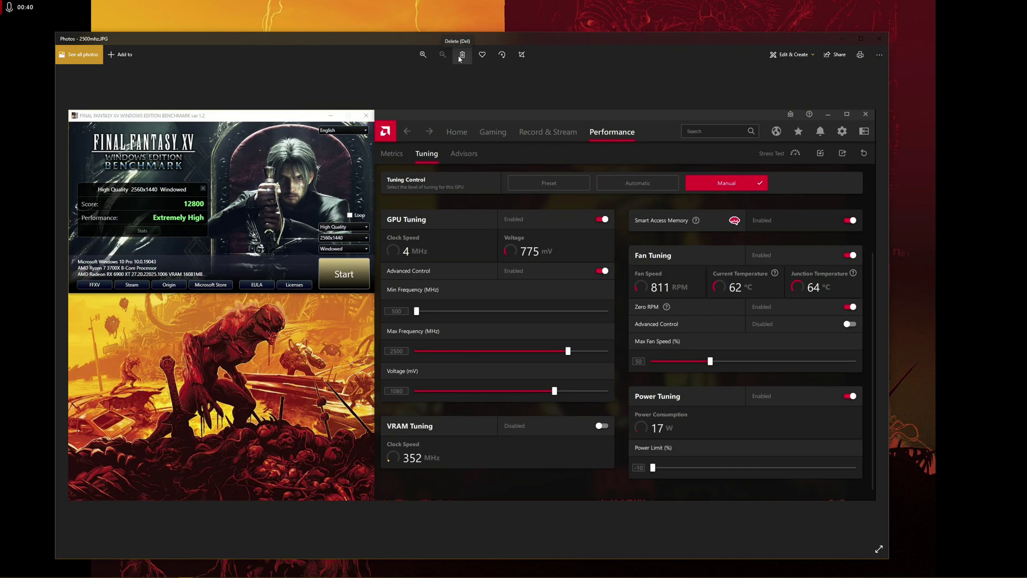
left_click(806, 54)
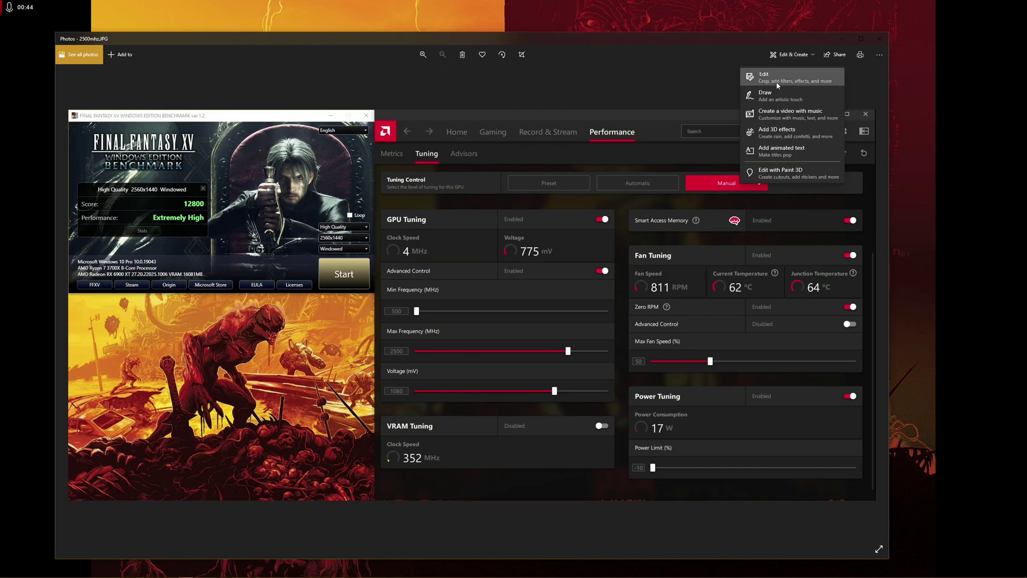
left_click(782, 78)
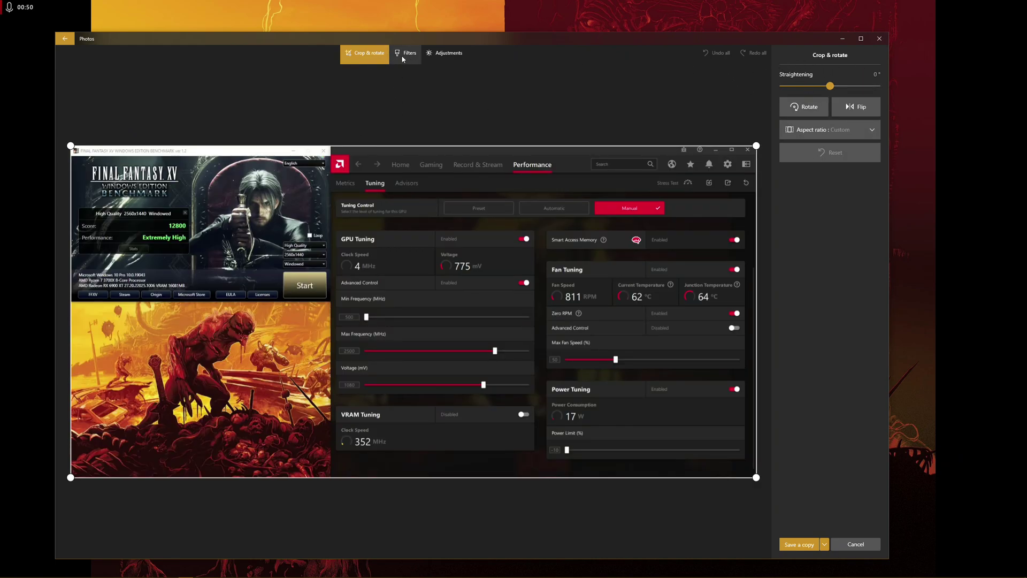
left_click(65, 38)
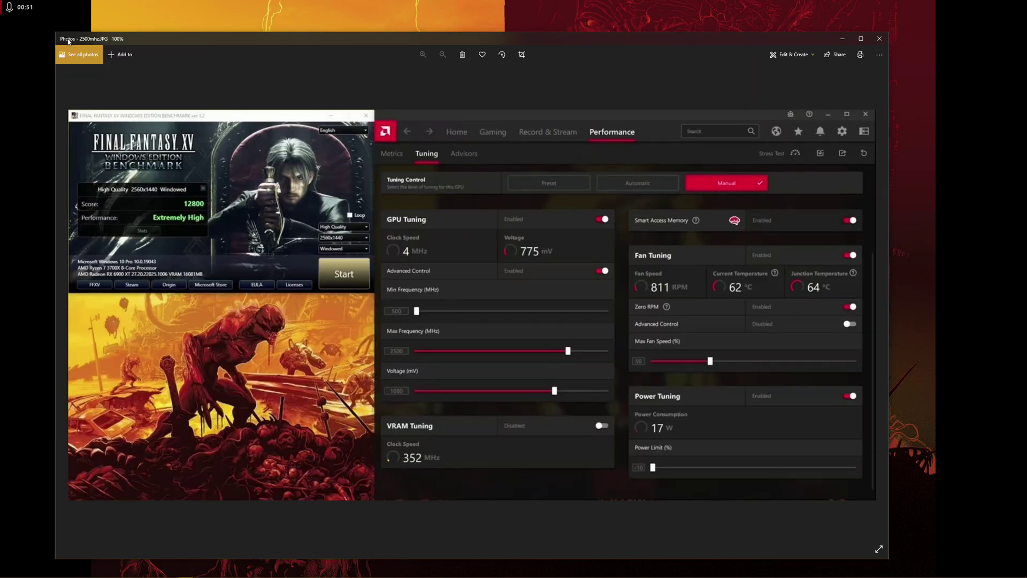
- Open the 2500mhz.JPG screenshot for drawing, make a trial pen stroke beside the benchmark's quality settings and erase it
left_click(794, 55)
left_click(791, 101)
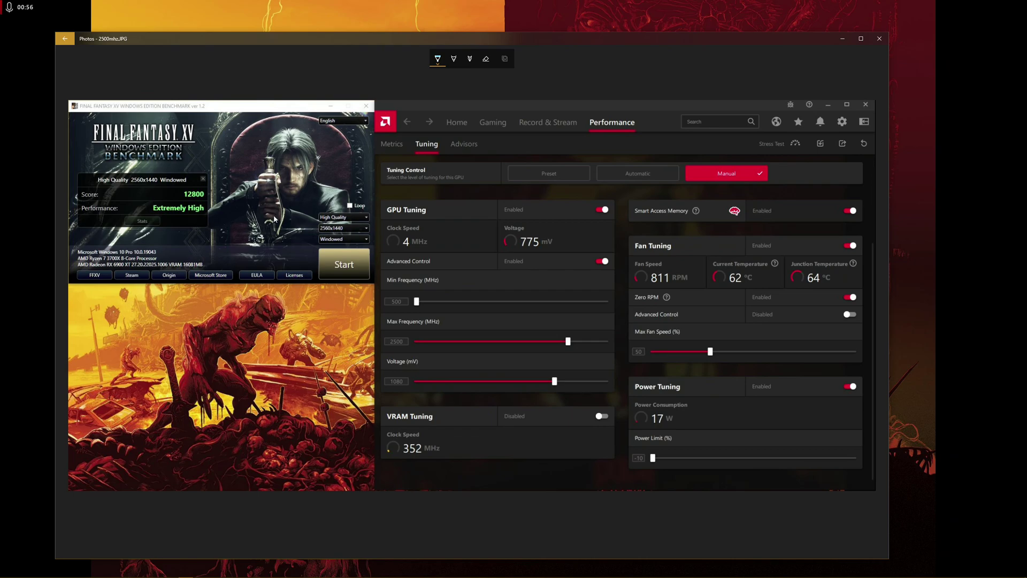
mouse_move(291, 215)
left_mouse_down()
mouse_move(313, 219)
mouse_move(311, 233)
left_mouse_up()
left_click(492, 60)
left_click_drag(291, 215, 315, 225)
left_click(434, 61)
- Mark the High Quality preset, the 2560x1440 resolution and the benchmark score with short pen strokes
left_click_drag(307, 213, 315, 214)
left_click_drag(310, 227, 318, 227)
mouse_move(162, 196)
left_mouse_down()
mouse_move(182, 194)
mouse_move(159, 195)
left_mouse_up()
- Underline the voltage value, the max frequency value and the Power Limit label with the pen
left_click_drag(386, 388, 407, 389)
left_click_drag(384, 348, 411, 348)
left_click_drag(635, 443, 668, 445)
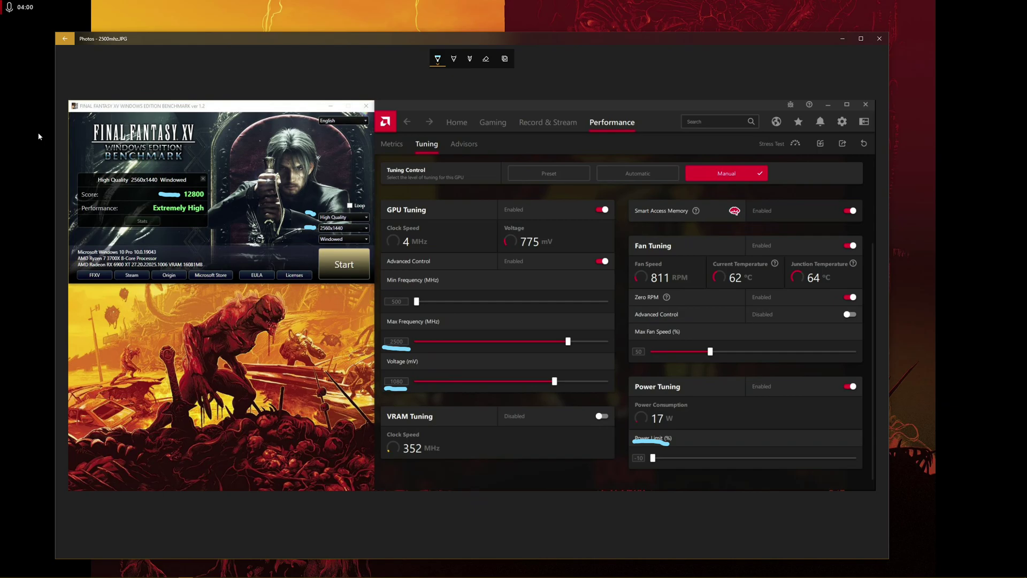
- Leave drawing mode without saving the annotations and show the next screenshot, Efficient.JPG
left_click(66, 38)
left_click(444, 315)
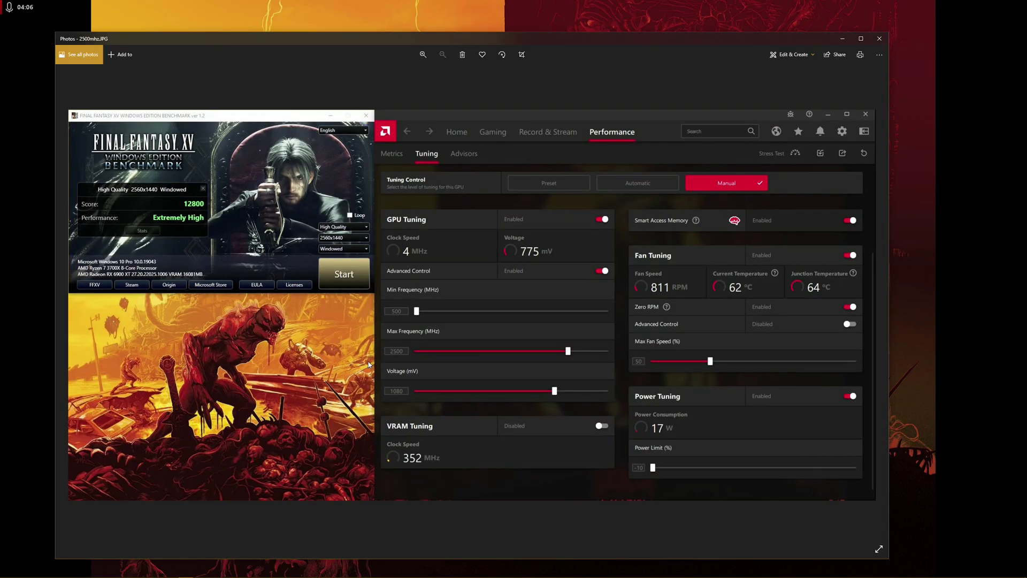
key("Right")
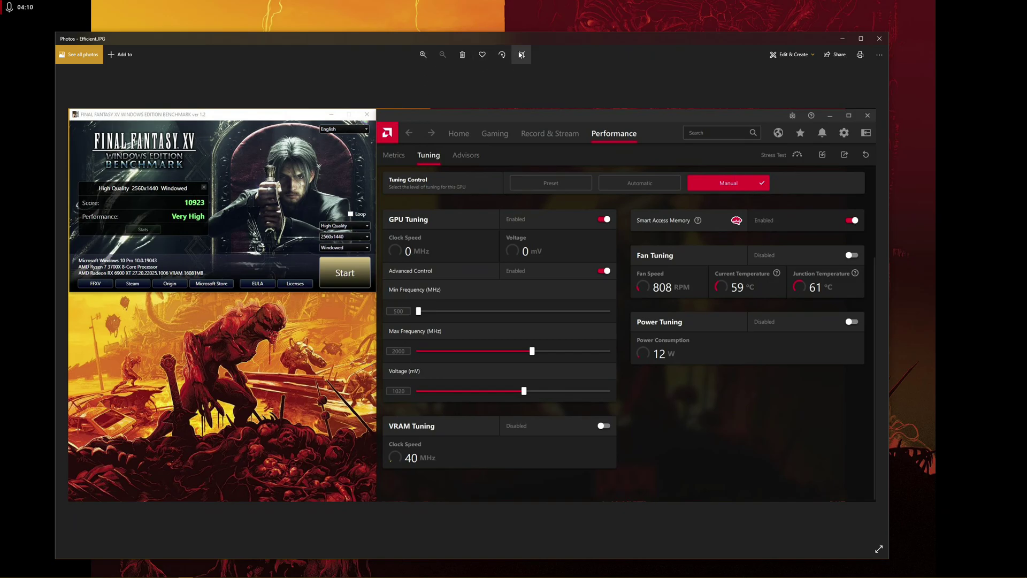
- On Efficient.JPG, underline max frequency, voltage, VRAM Tuning and the Power Tuning status, and pen-mark the benchmark's quality, resolution and score
left_click(803, 56)
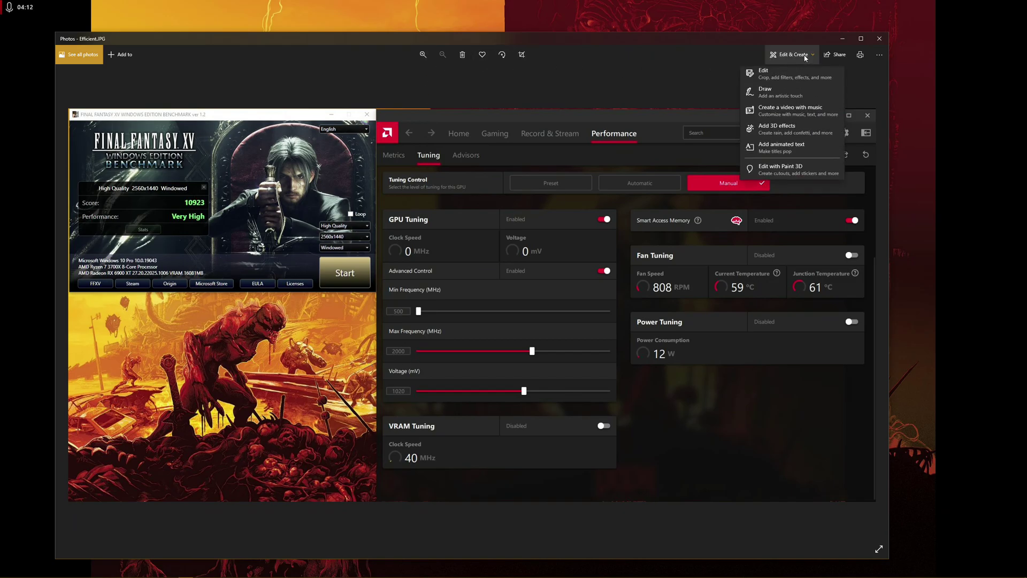
left_click(787, 96)
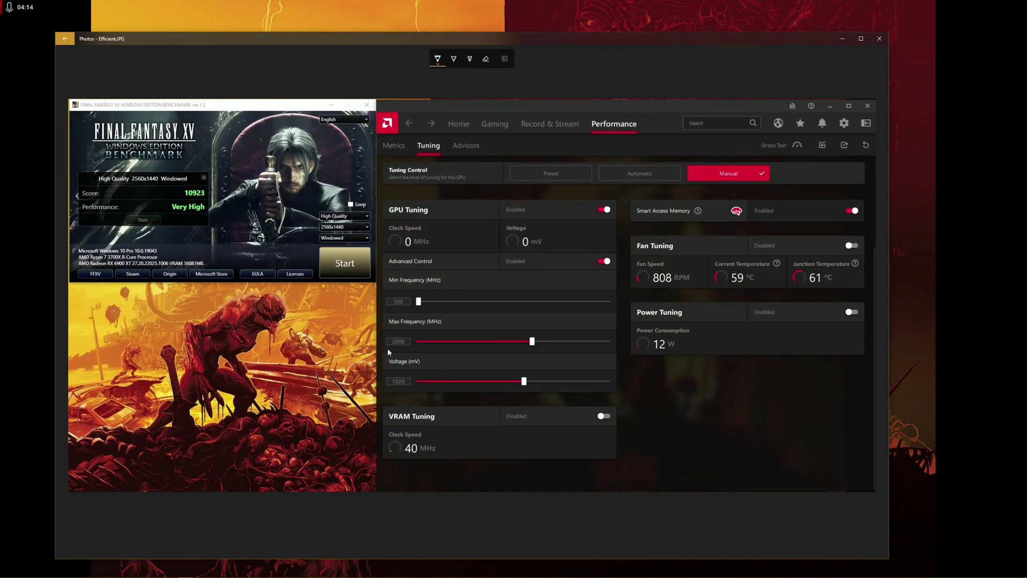
left_click_drag(386, 348, 406, 348)
left_click_drag(386, 389, 411, 388)
left_click_drag(391, 422, 432, 422)
left_click_drag(752, 318, 779, 320)
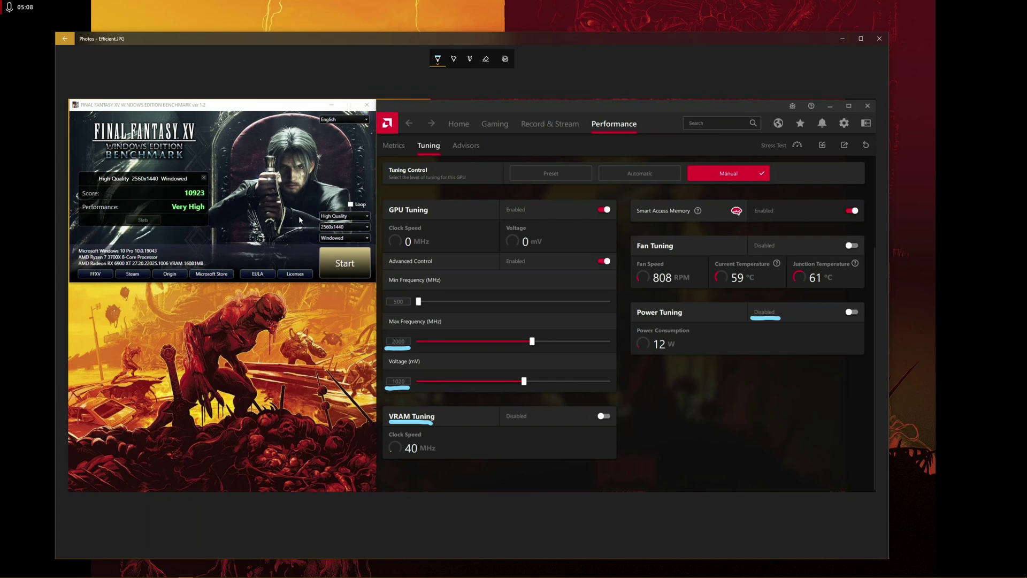
left_click_drag(299, 215, 313, 224)
left_click_drag(165, 192, 178, 193)
- Discard the drawing on Efficient.JPG and show the next screenshot, Efficient+FSR.JPG
left_click(67, 41)
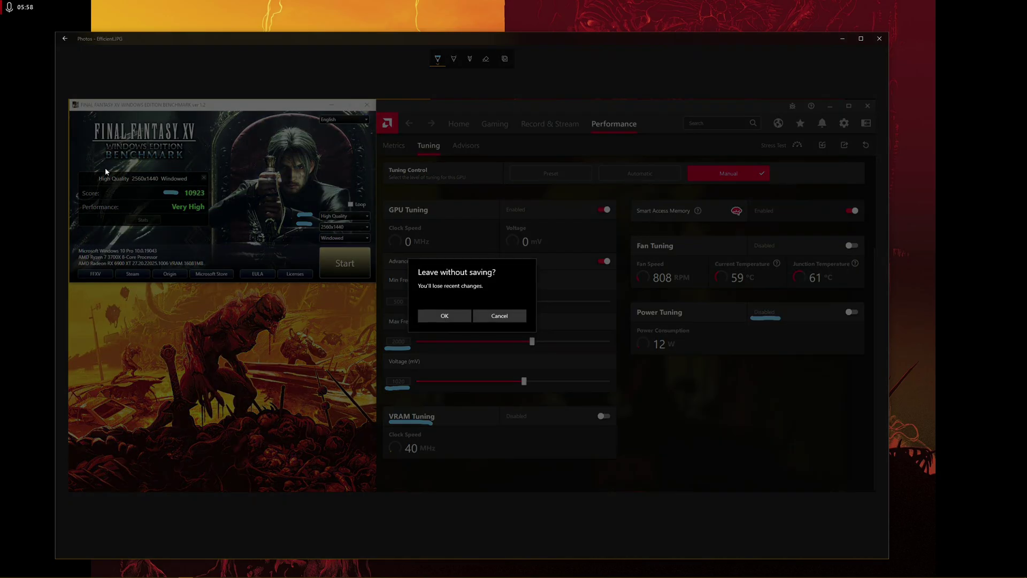
left_click(439, 317)
key("Right")
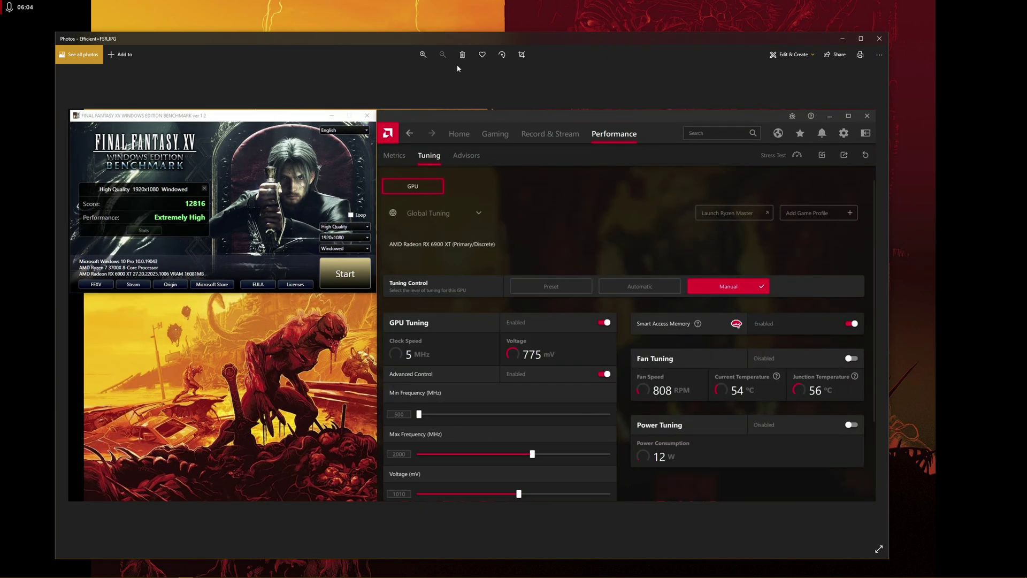
- On Efficient+FSR.JPG, underline the max frequency value and Voltage label, and draw arrows to the 1920x1080 resolution and the score
left_click(793, 54)
left_click(779, 99)
left_click_drag(384, 451, 412, 450)
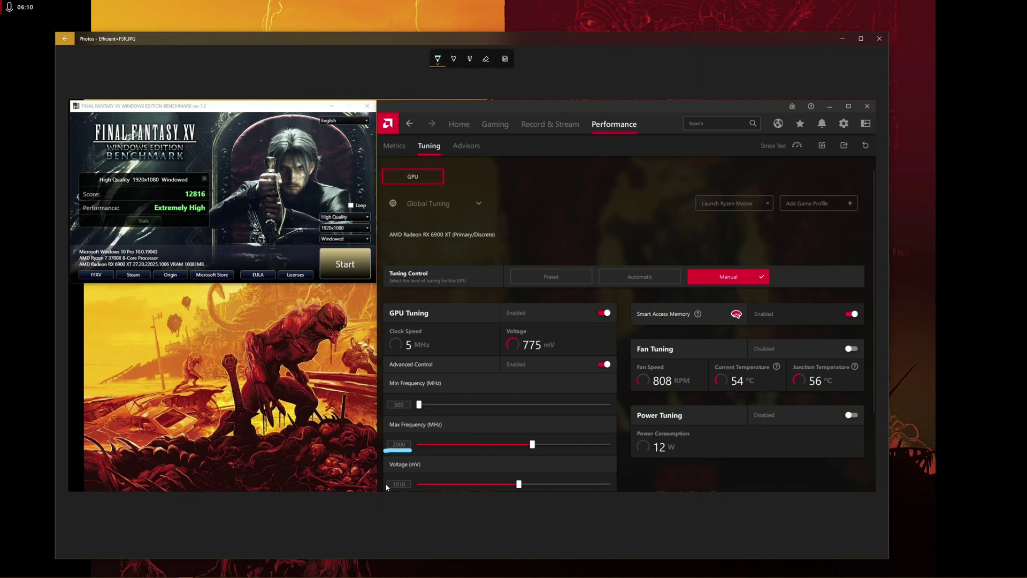
left_click_drag(387, 470, 426, 470)
mouse_move(296, 227)
left_mouse_down()
mouse_move(318, 228)
mouse_move(308, 234)
left_mouse_up()
left_click_drag(158, 191, 178, 198)
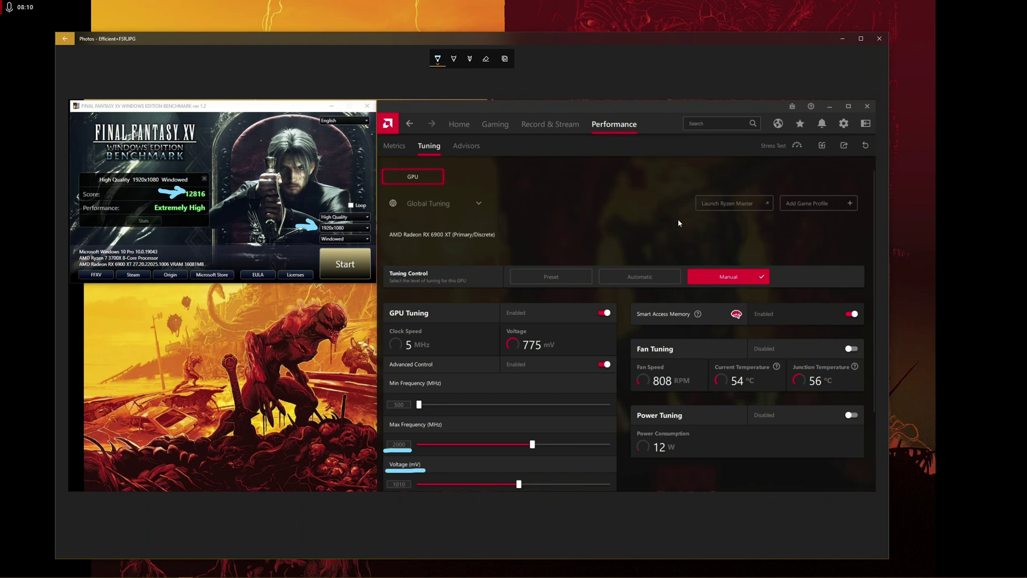
- Close the annotated Efficient+FSR.JPG image and return to the desktop
left_click(879, 39)
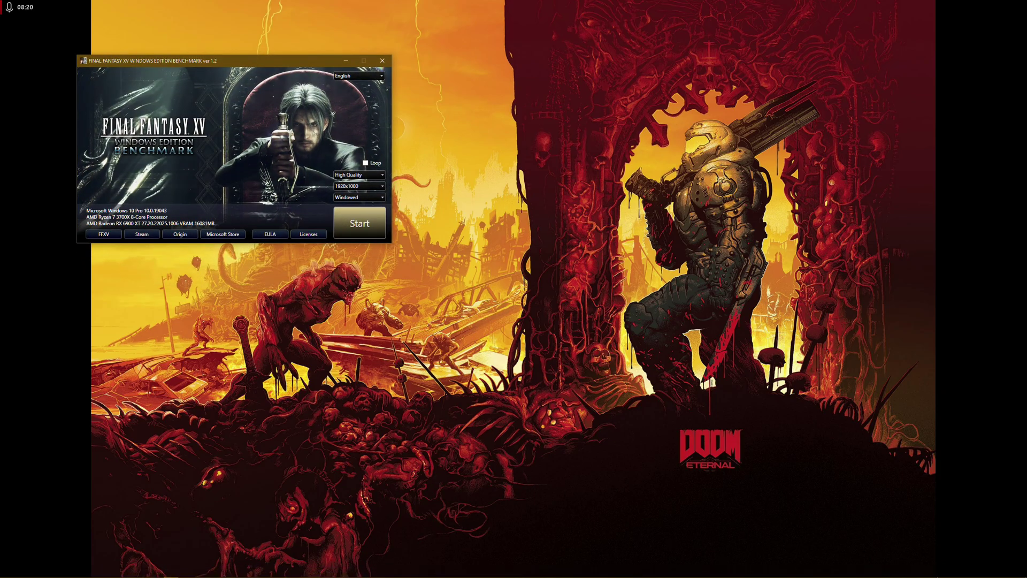
left_click(953, 571)
left_click(944, 558)
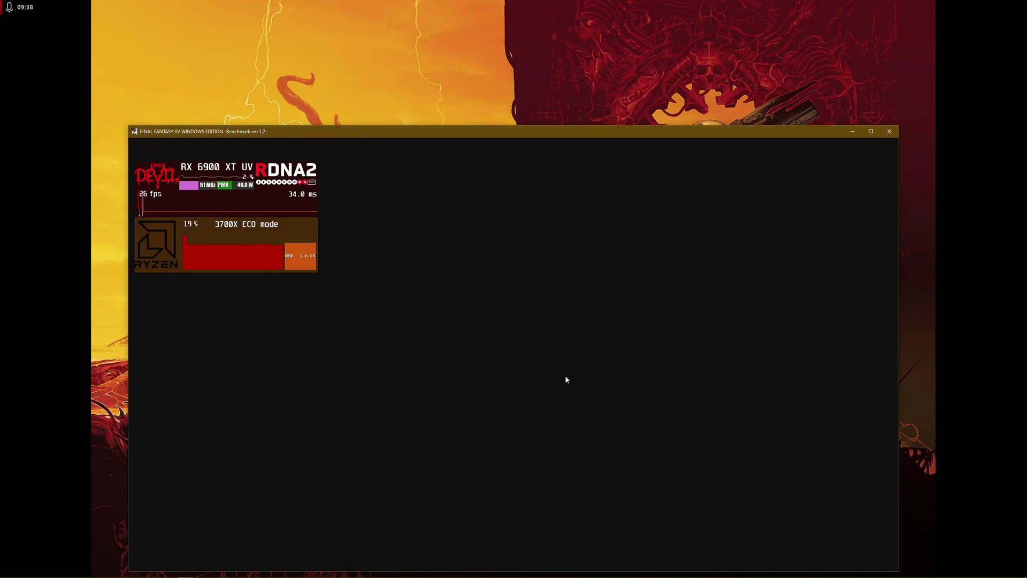
key("alt+Tab")
left_click(588, 205)
left_click(702, 310)
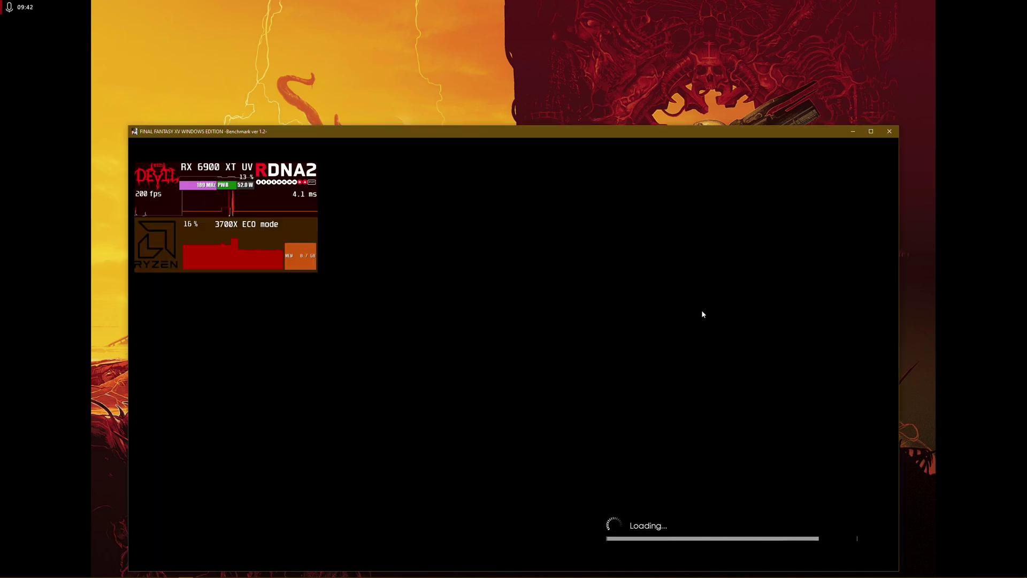